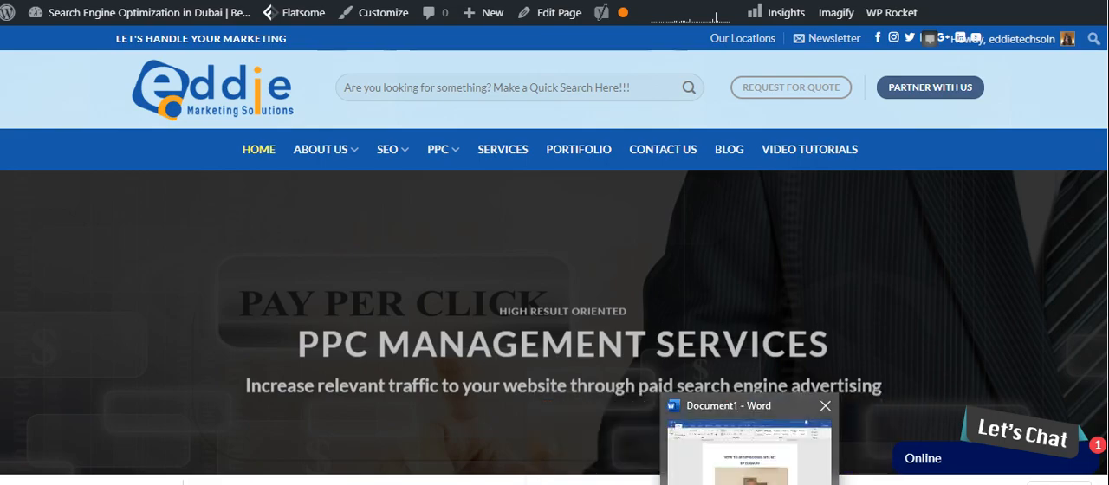
# Step: Bring the 'HOW TO SETUP GOOGLE SITE KIT' Word document to the front and read to its end
pyautogui.click(749, 450)
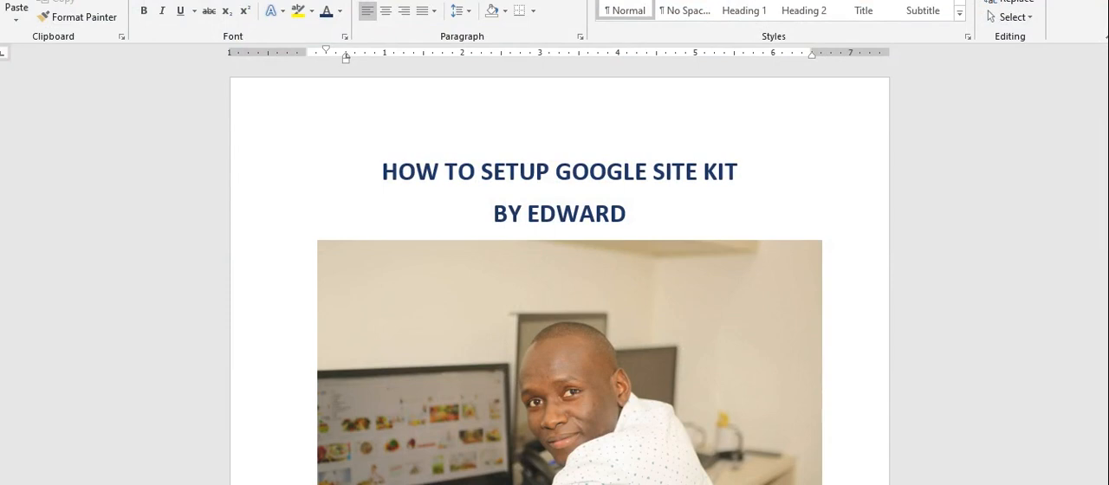
pyautogui.scroll(-3, 559, 277)
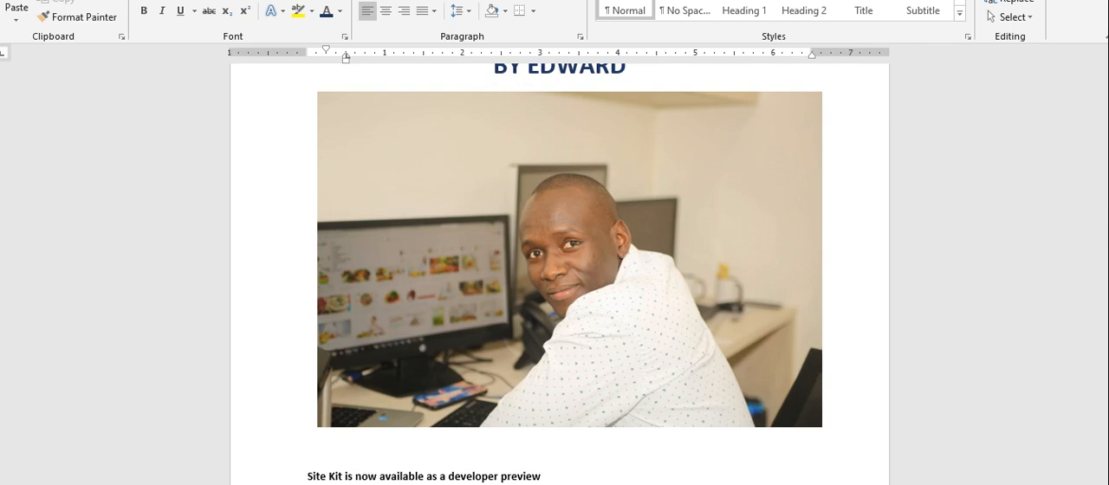
pyautogui.scroll(2, 693, 395)
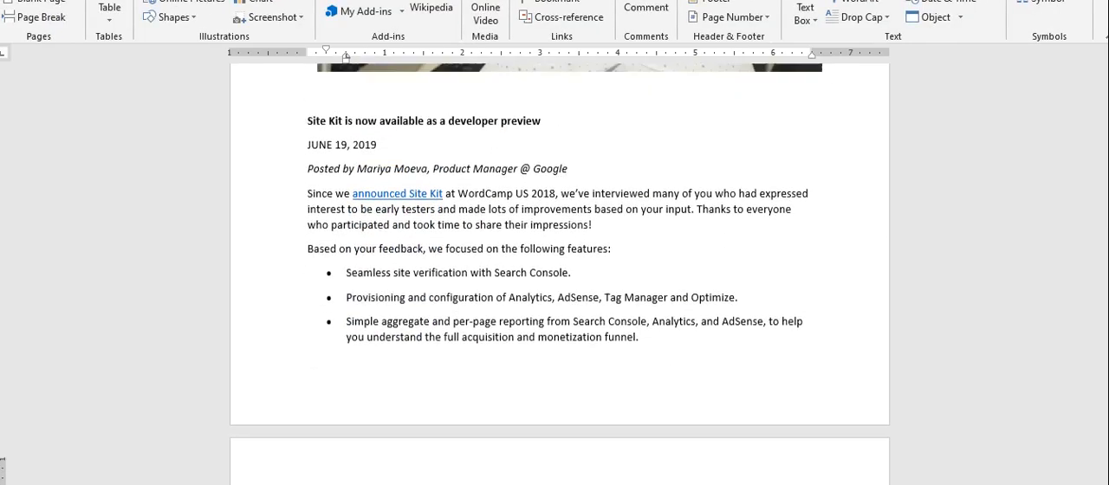
pyautogui.scroll(2, 693, 396)
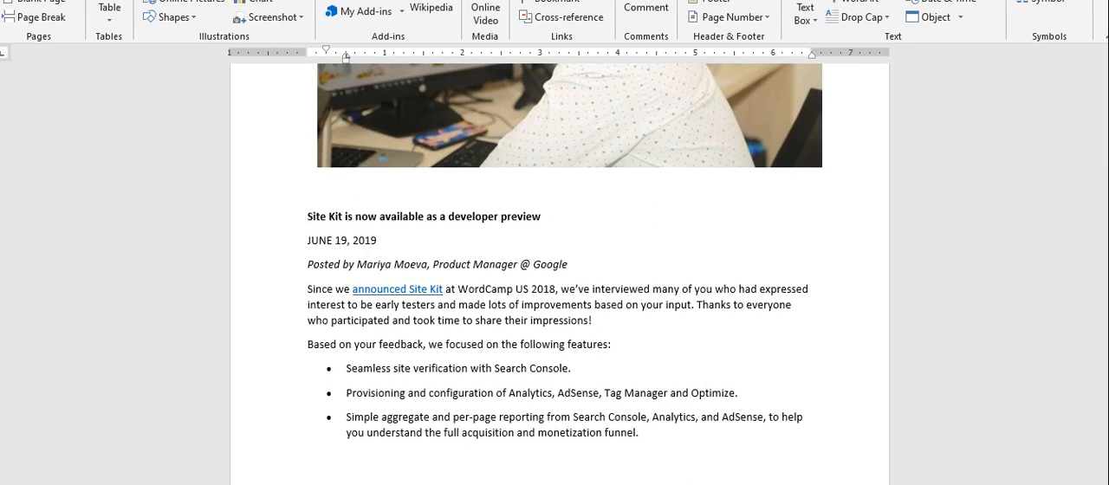
pyautogui.scroll(-2, 555, 259)
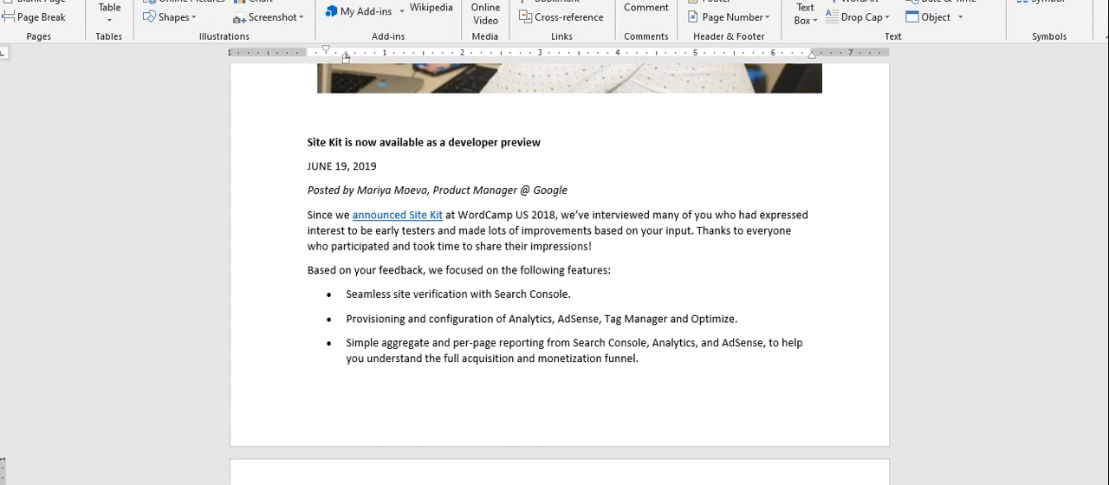
pyautogui.scroll(-2, 555, 260)
pyautogui.scroll(-1, 554, 260)
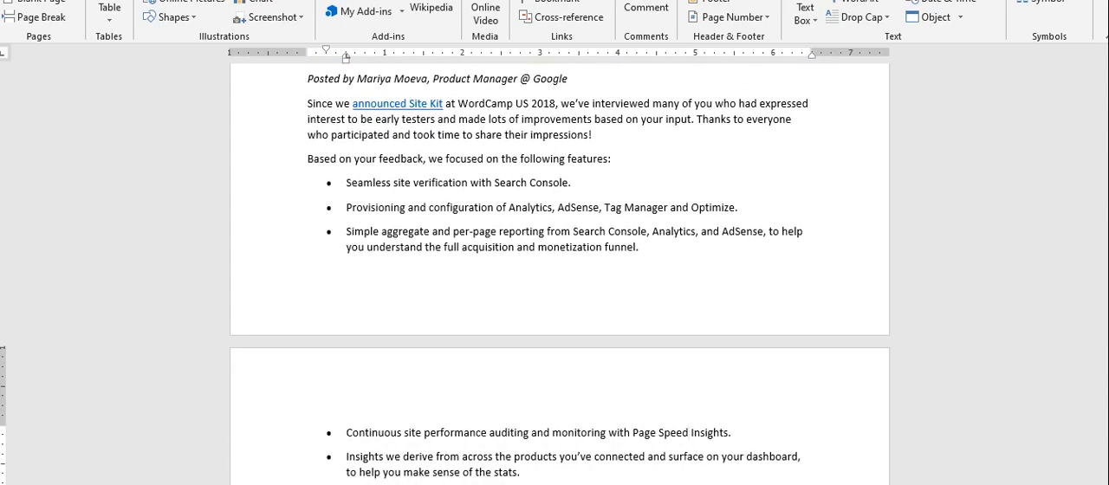
pyautogui.scroll(-1, 555, 260)
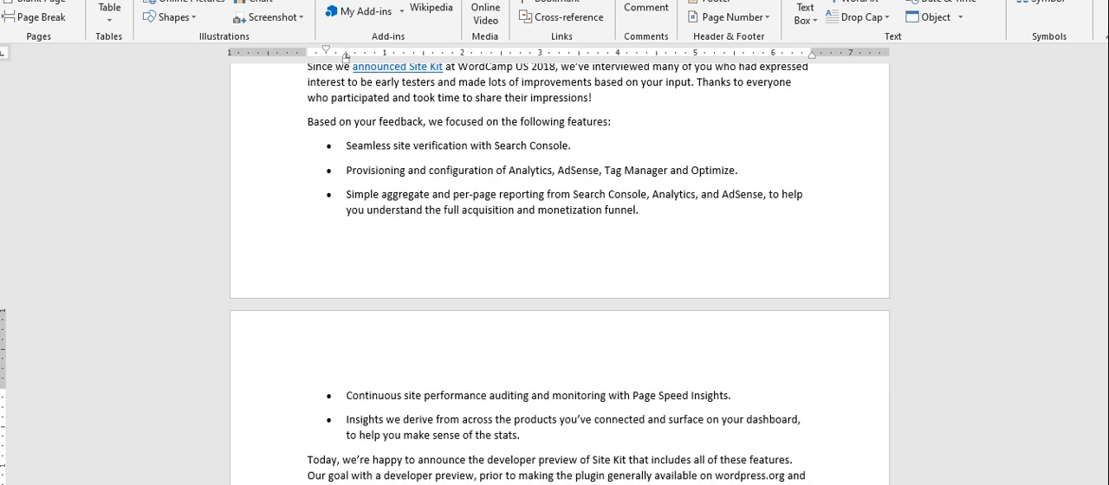
pyautogui.scroll(-1, 555, 259)
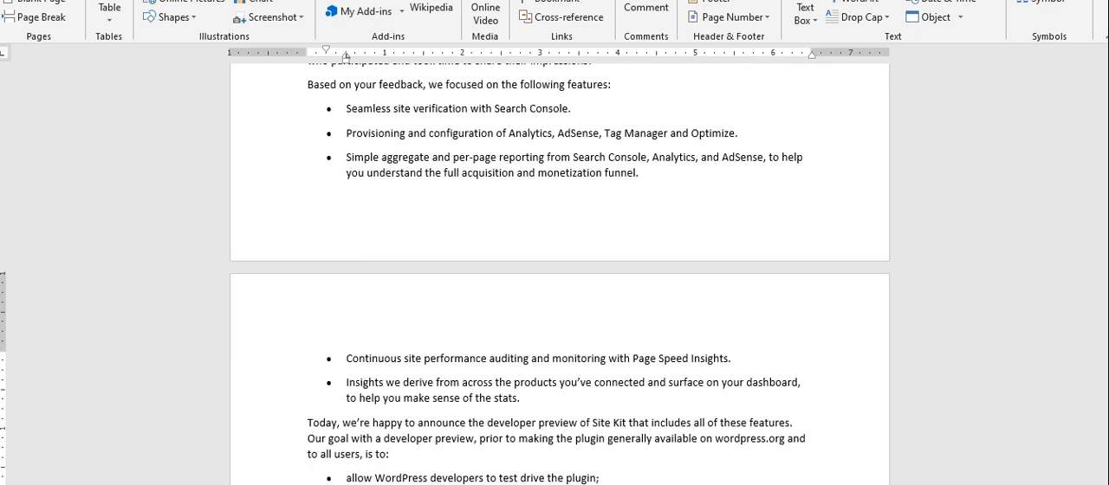
pyautogui.scroll(2, 554, 260)
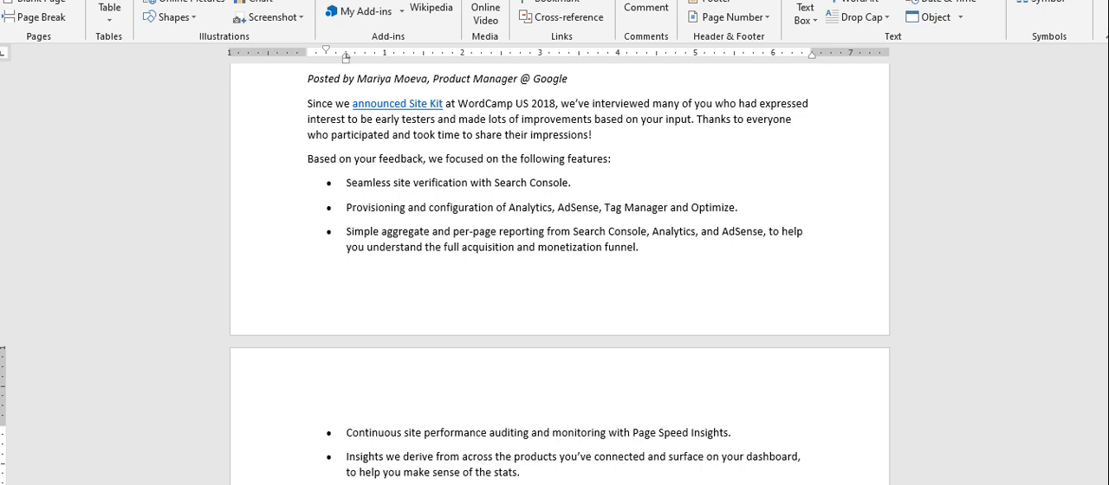
pyautogui.scroll(-3, 555, 260)
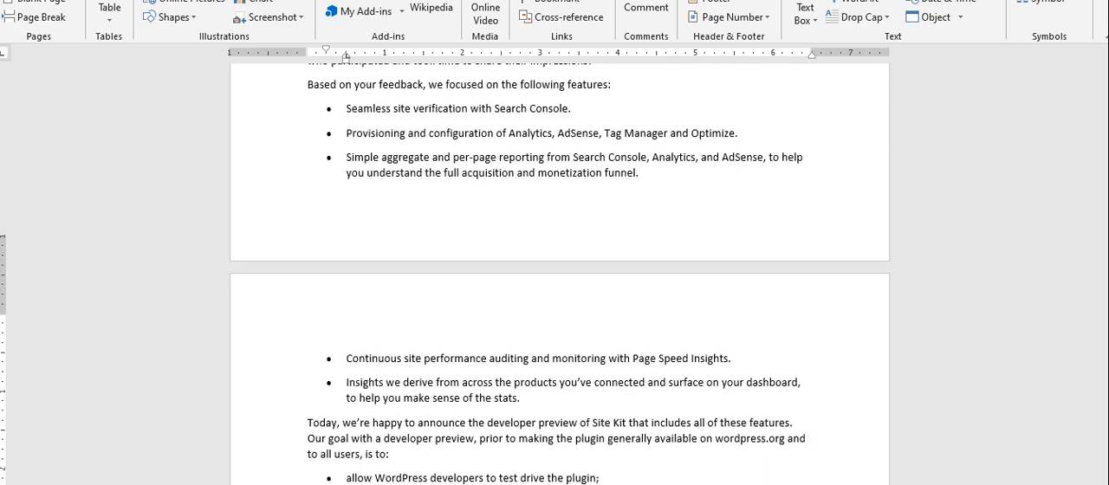
pyautogui.scroll(-3, 554, 260)
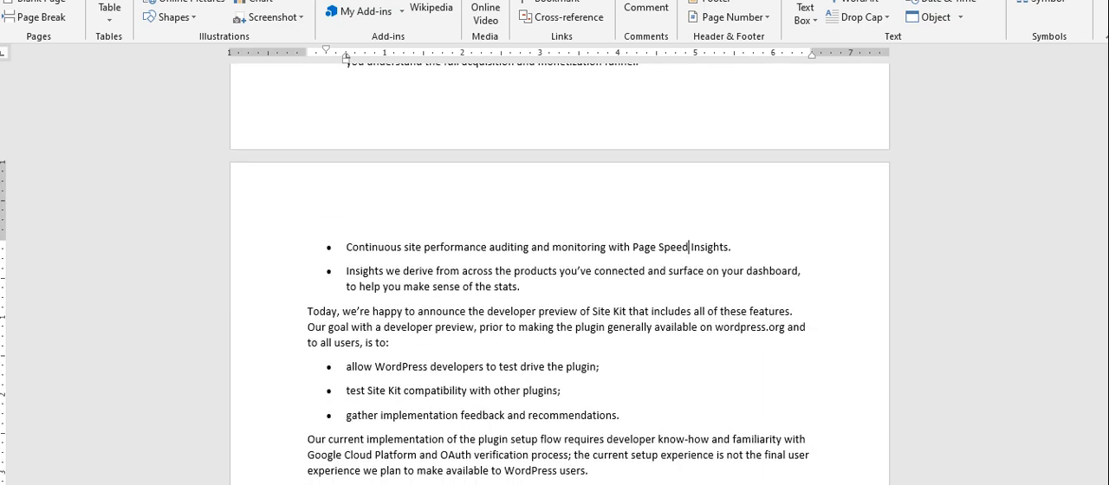
pyautogui.scroll(-3, 555, 260)
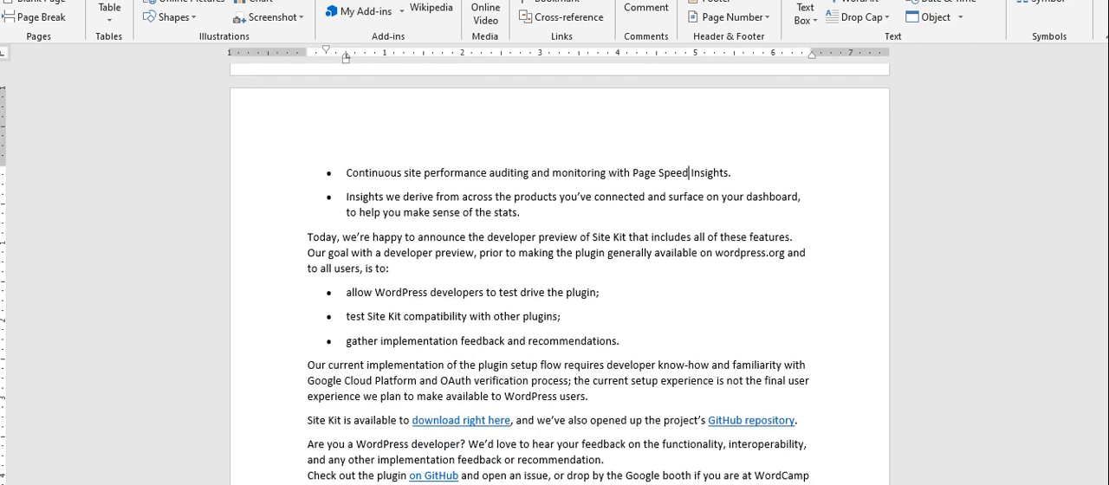
pyautogui.scroll(-3, 554, 260)
pyautogui.scroll(-3, 554, 260)
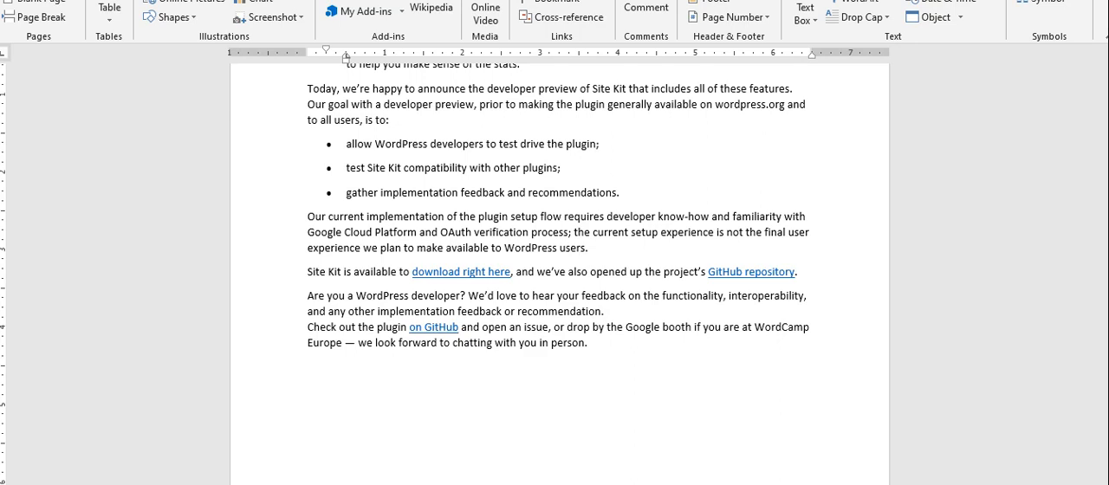
# Step: Switch back to the marketing website in the browser and reach its services section
pyautogui.hotkey('alt', 'Tab')
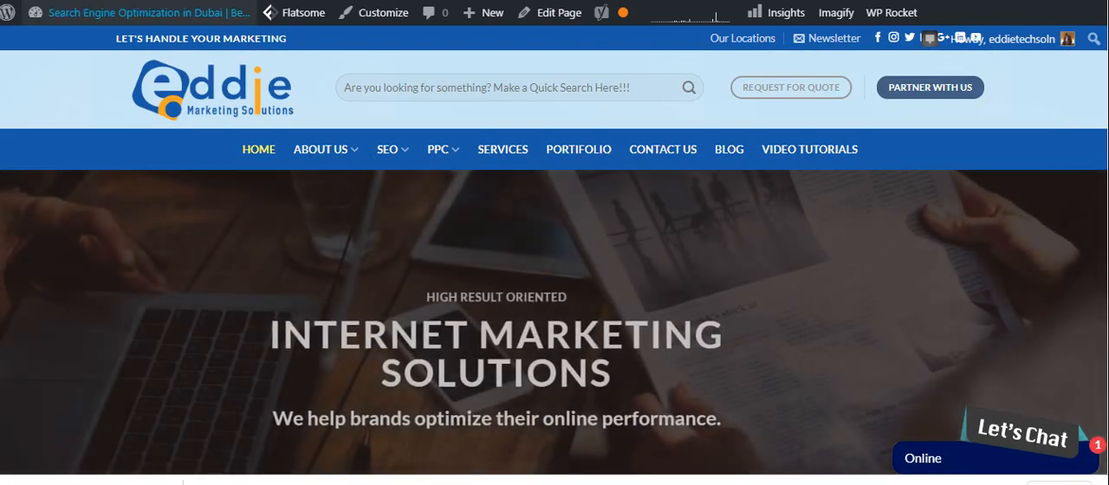
pyautogui.scroll(-3, 554, 303)
pyautogui.scroll(-3, 554, 303)
pyautogui.scroll(-3, 554, 303)
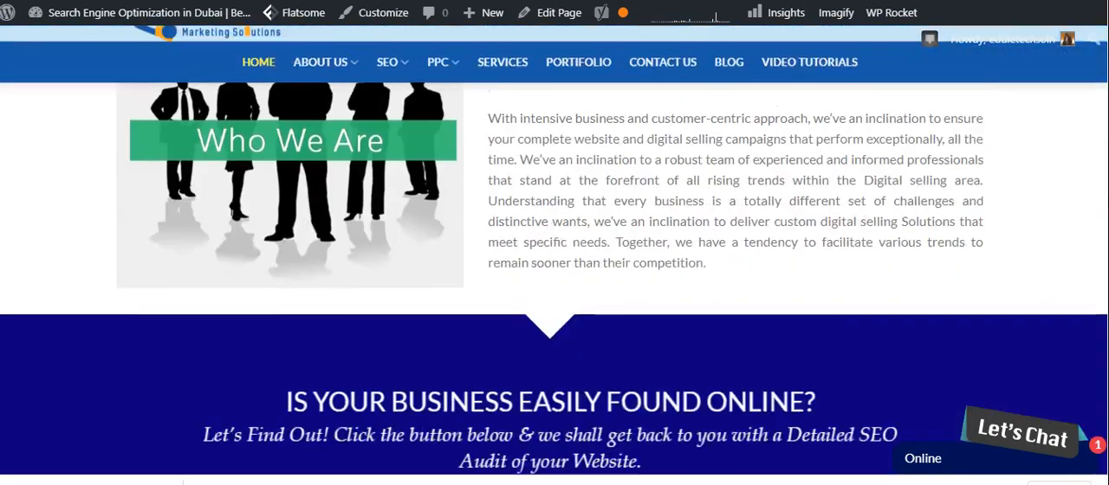
pyautogui.scroll(-2, 554, 304)
pyautogui.scroll(-2, 554, 303)
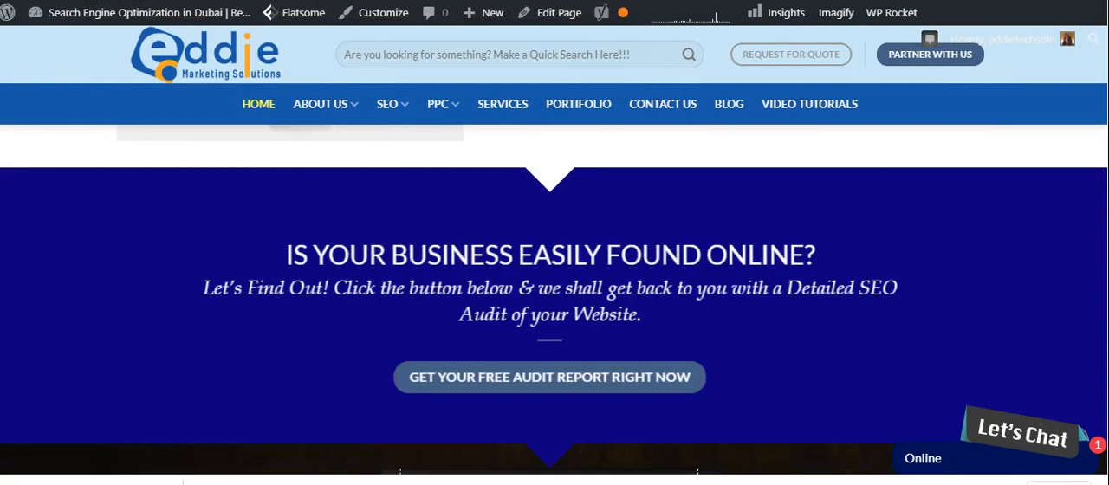
pyautogui.scroll(-2, 554, 304)
pyautogui.scroll(-3, 554, 303)
pyautogui.scroll(-3, 555, 303)
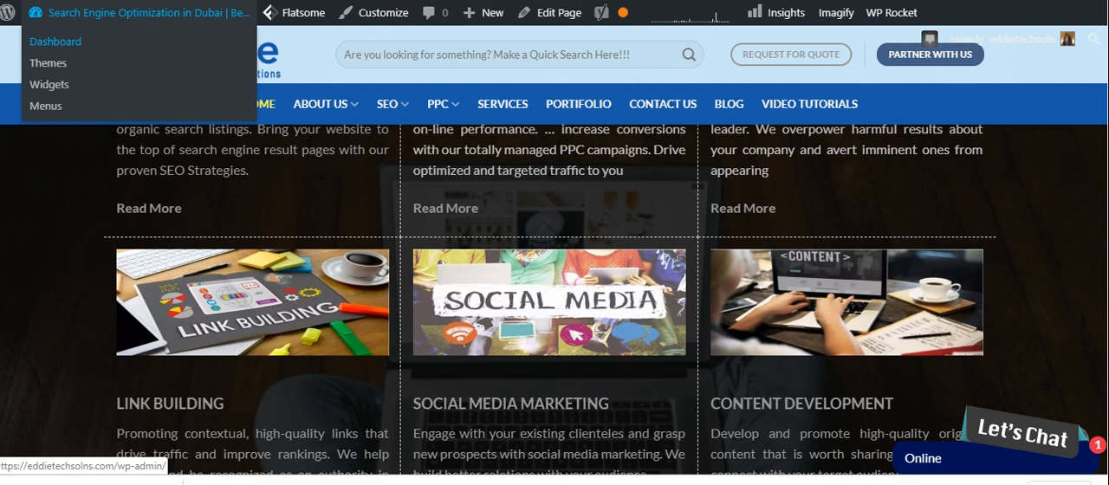
# Step: Go to the site's admin Dashboard with its At a Glance, Yoast SEO and WooCommerce widgets
pyautogui.click(54, 41)
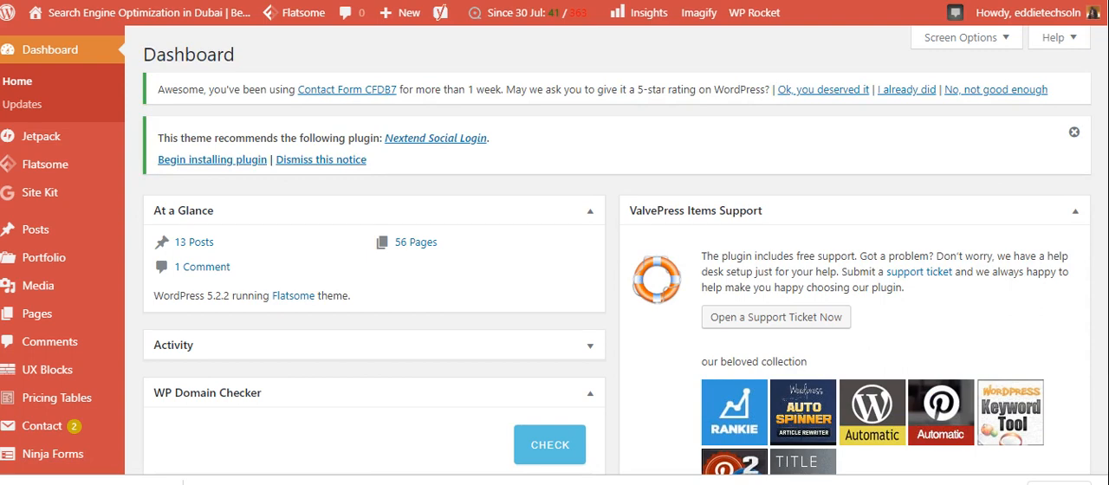
pyautogui.scroll(-2, 606, 260)
pyautogui.scroll(-2, 607, 260)
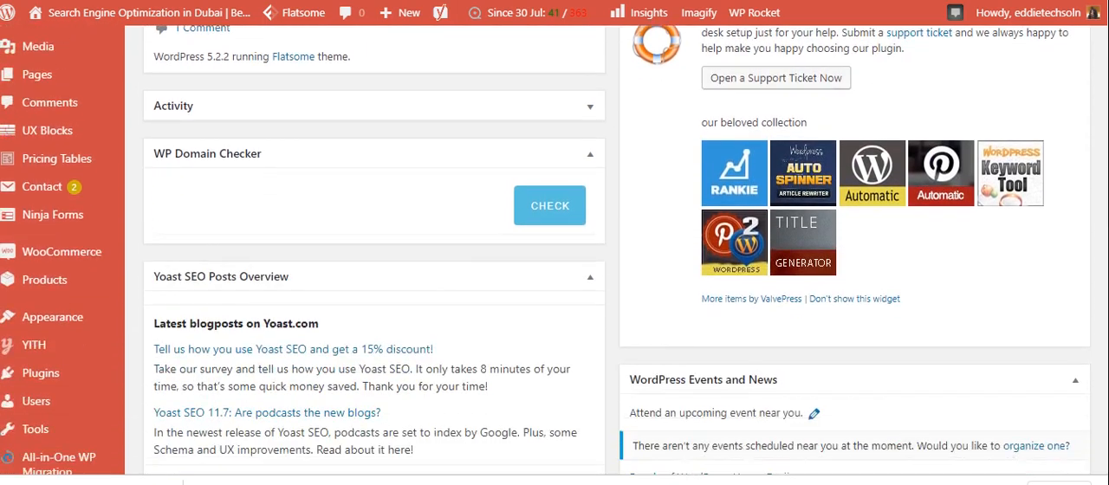
pyautogui.scroll(-1, 607, 260)
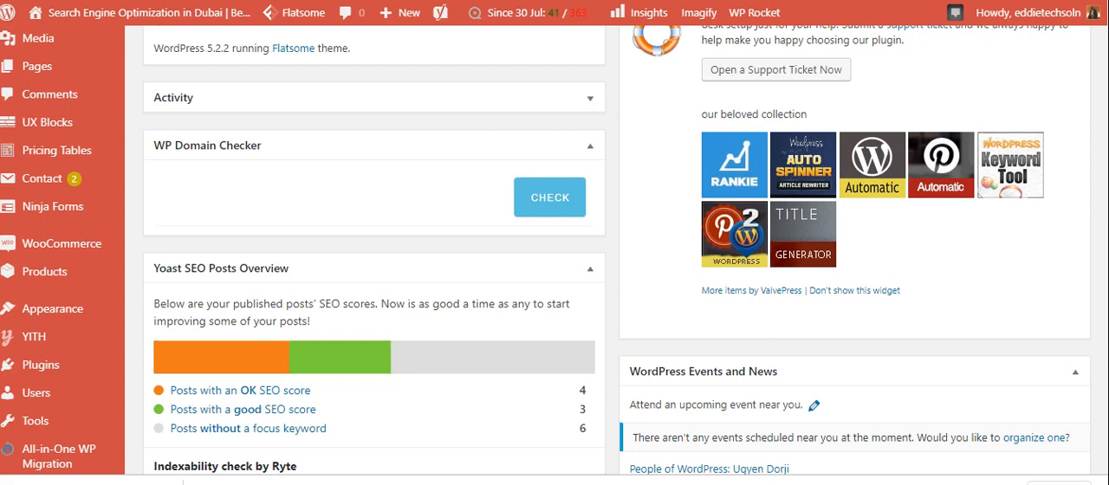
pyautogui.scroll(-2, 606, 260)
pyautogui.scroll(-2, 607, 260)
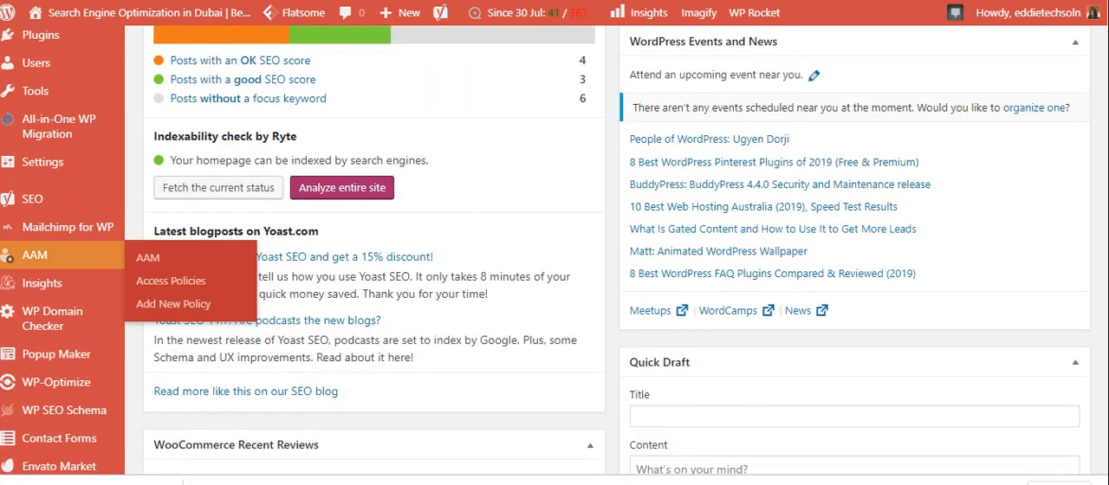
pyautogui.scroll(-2, 606, 260)
pyautogui.scroll(-2, 606, 260)
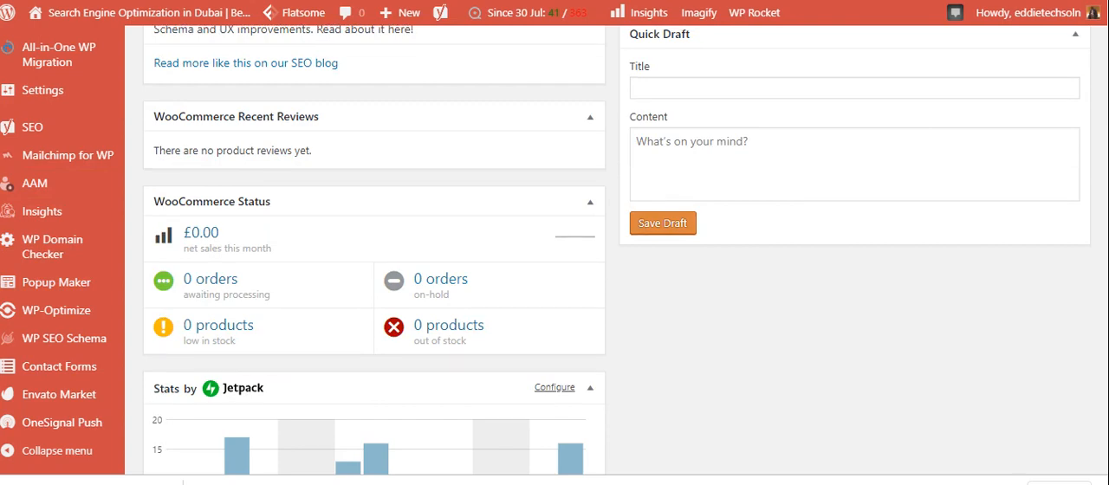
pyautogui.scroll(4, 606, 260)
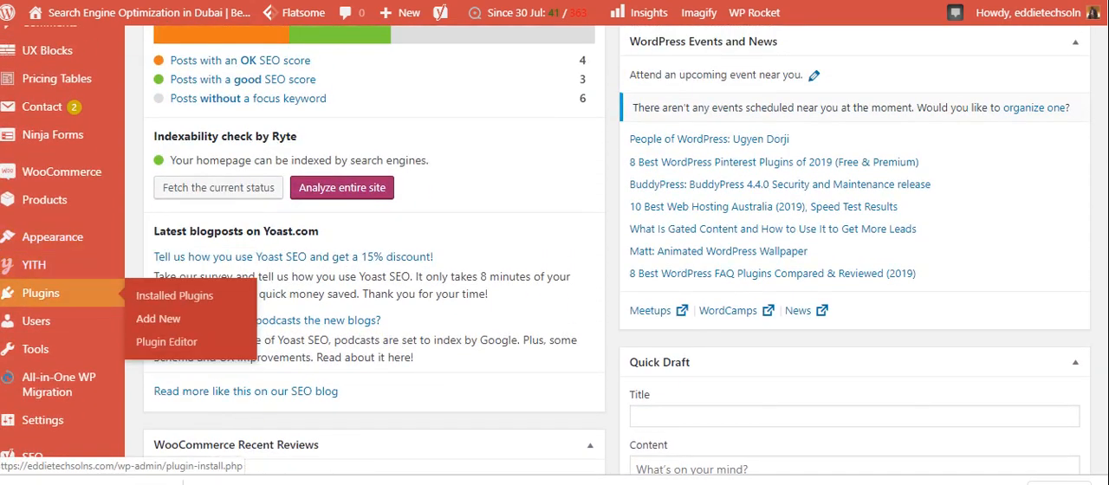
# Step: Reach the Add Plugins page and reveal the zip upload panel
pyautogui.click(158, 318)
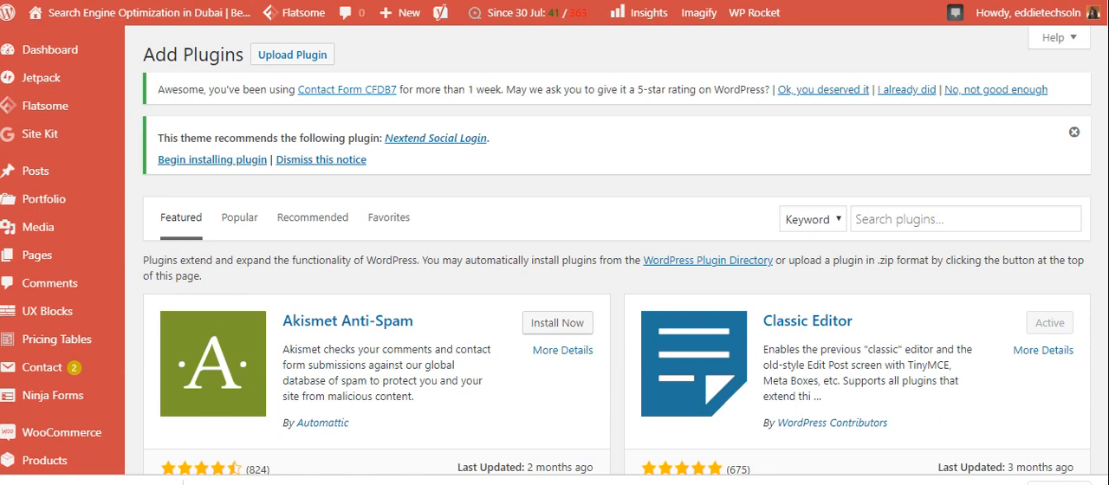
pyautogui.click(292, 55)
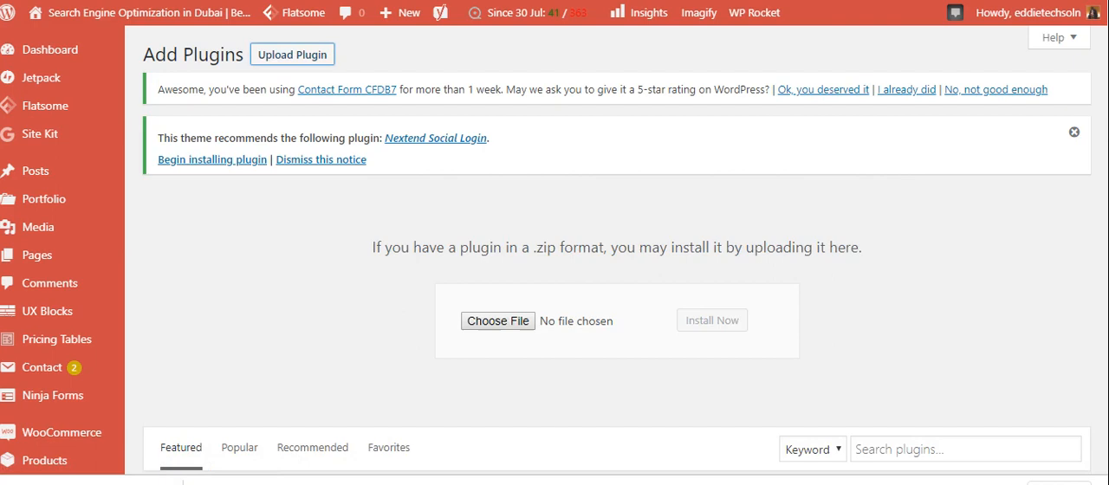
# Step: Attach google-site-kit.zip from Downloads to the plugin upload form by dragging it in
pyautogui.click(502, 451)
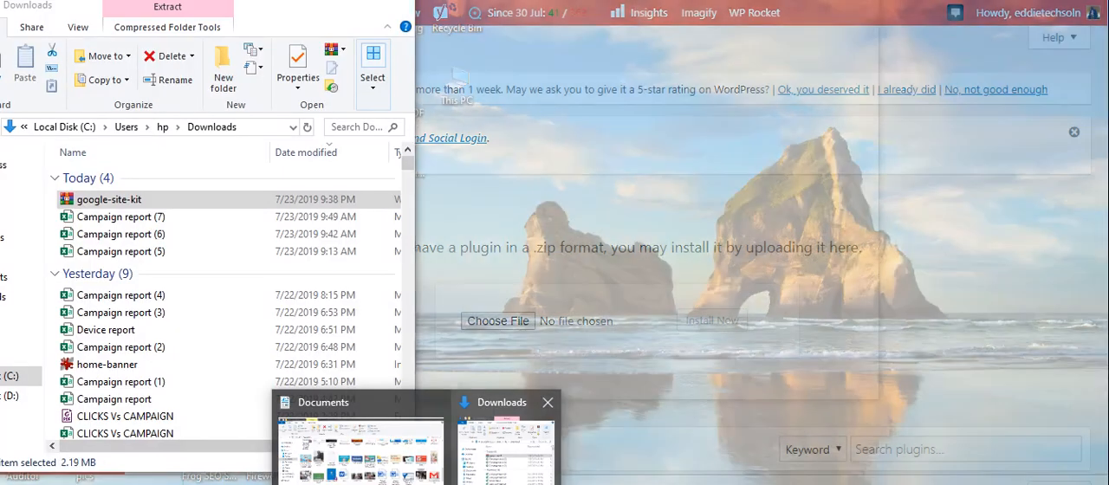
pyautogui.click(504, 451)
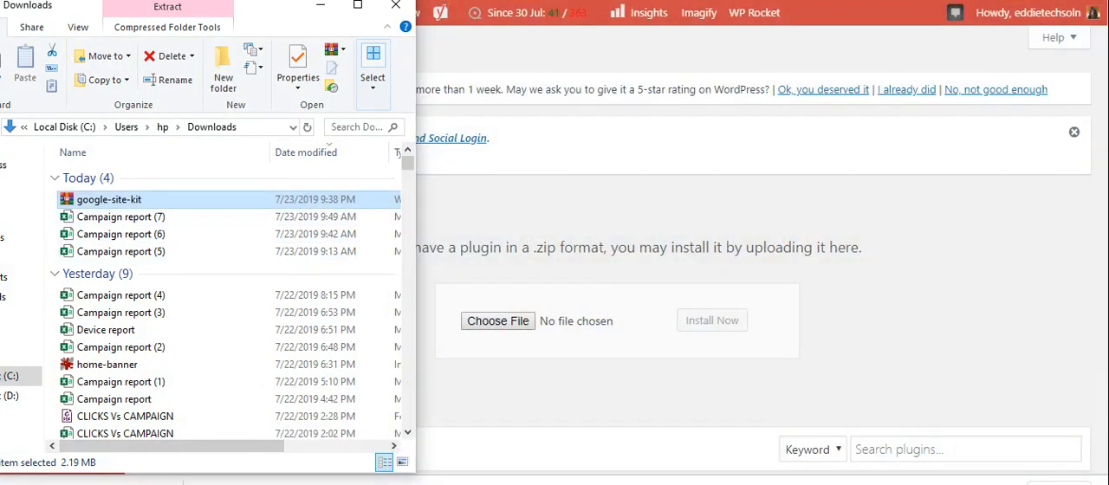
pyautogui.moveTo(108, 199); pyautogui.dragTo(575, 321)
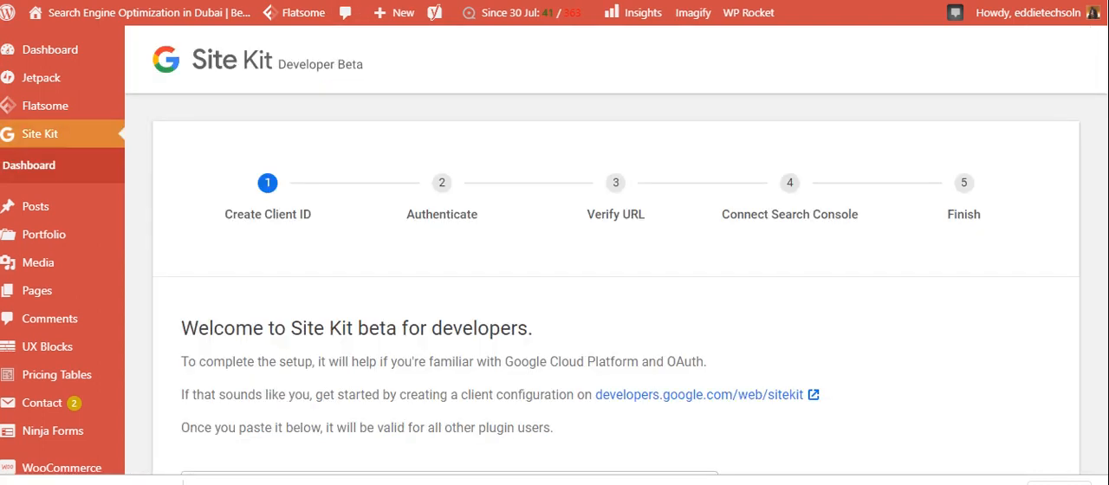
pyautogui.scroll(-3, 555, 260)
pyautogui.scroll(-3, 555, 259)
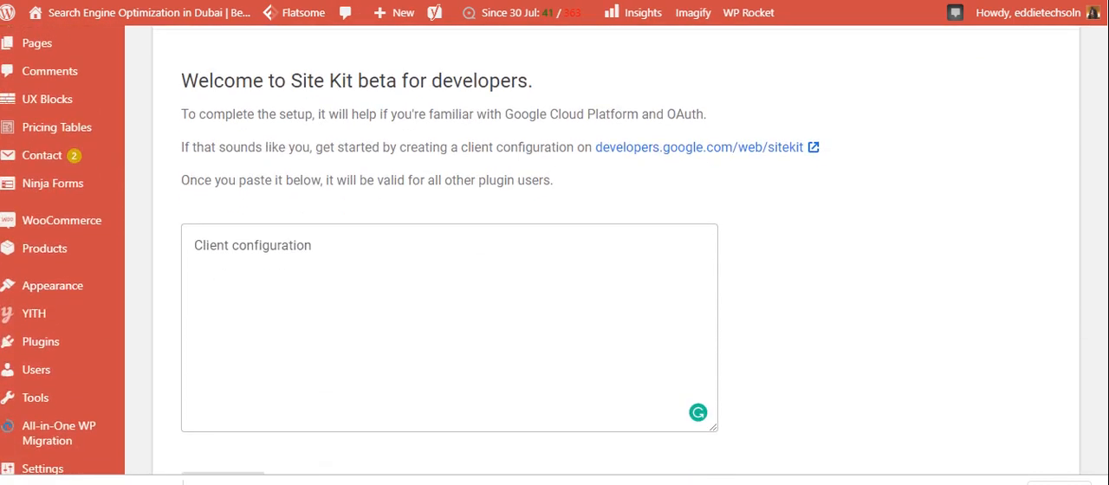
pyautogui.scroll(5, 554, 259)
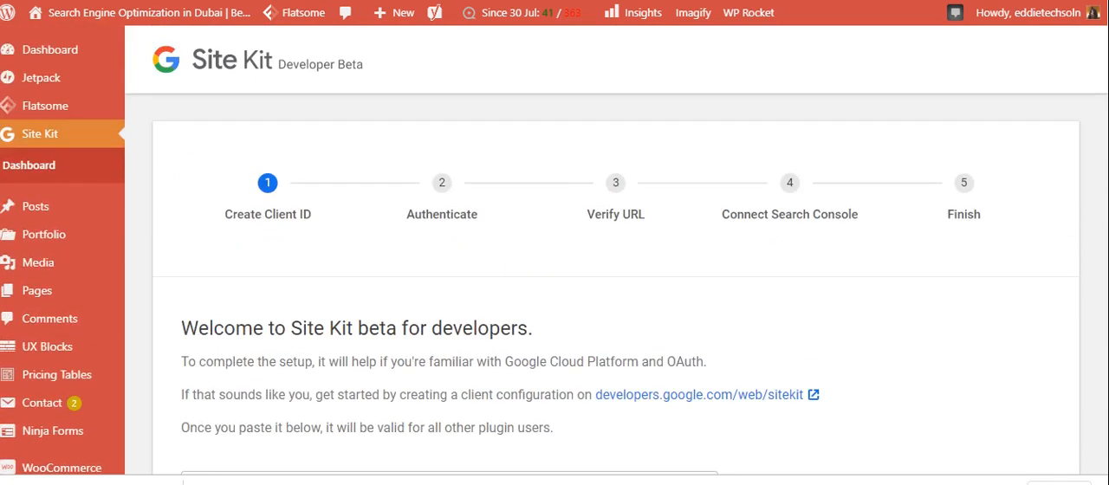
pyautogui.scroll(-3, 554, 260)
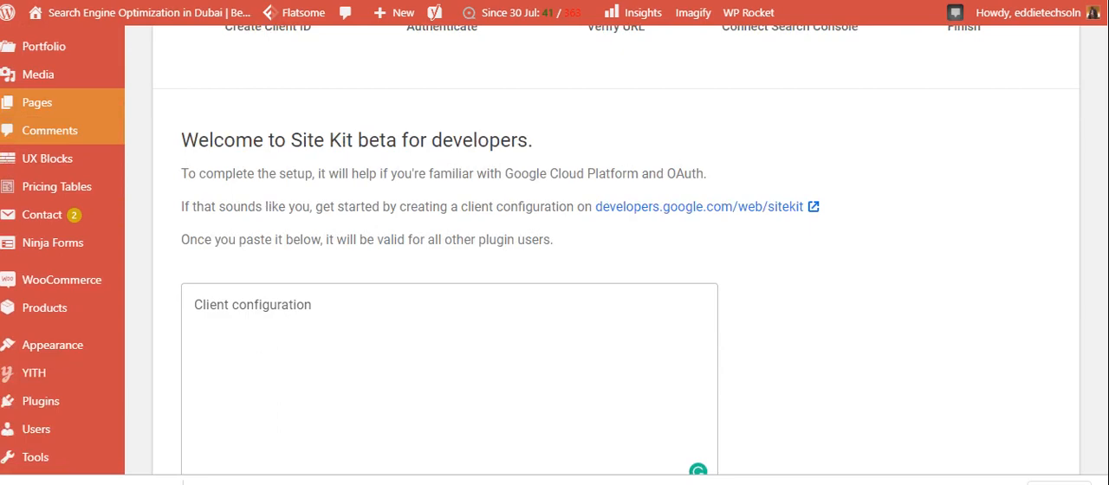
pyautogui.scroll(-5, 555, 260)
pyautogui.scroll(5, 61, 260)
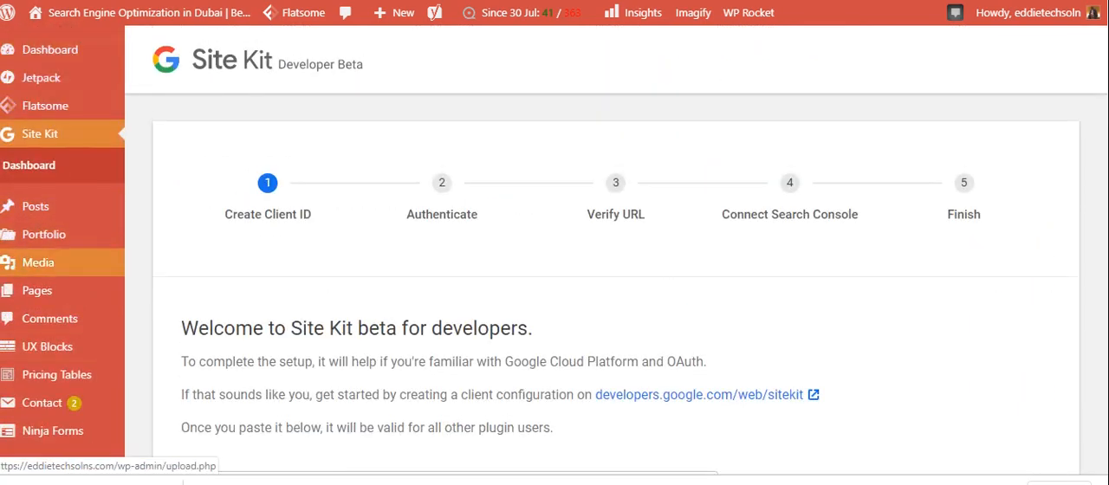
pyautogui.scroll(-2, 61, 260)
pyautogui.scroll(-5, 61, 260)
pyautogui.scroll(8, 60, 260)
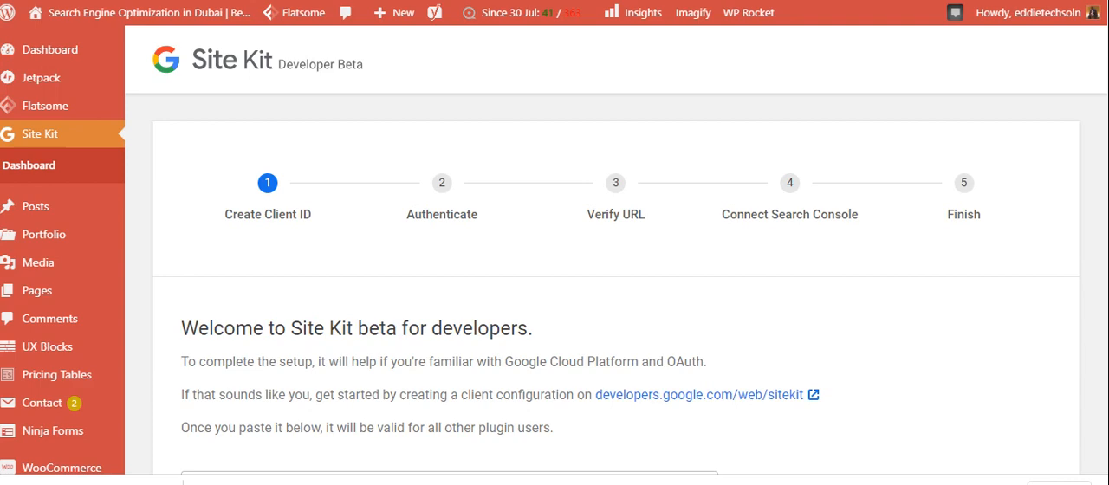
# Step: Glance at the Word Site Kit notes, then return to the wizard's Create Client ID step
pyautogui.click(728, 460)
pyautogui.scroll(-1, 555, 217)
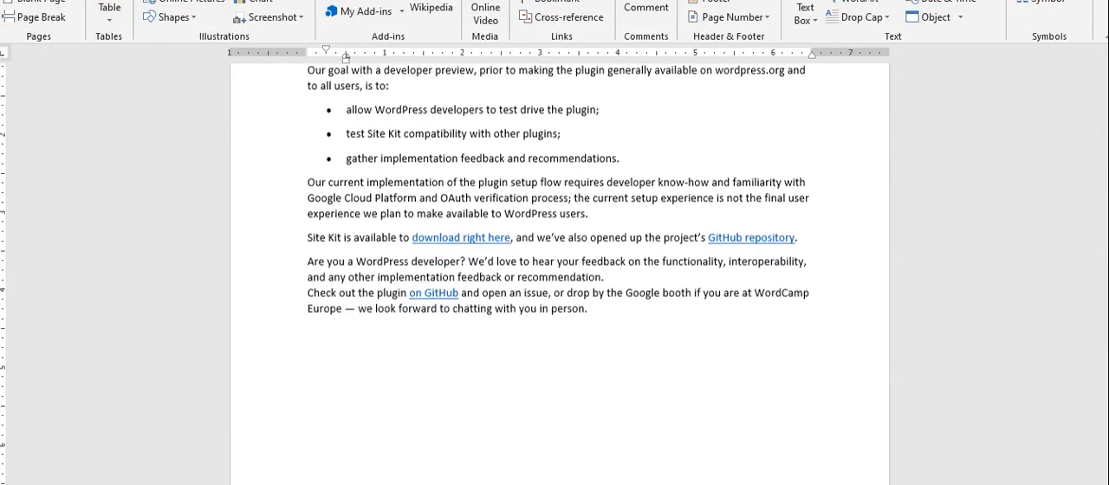
pyautogui.scroll(3, 554, 260)
pyautogui.scroll(2, 554, 260)
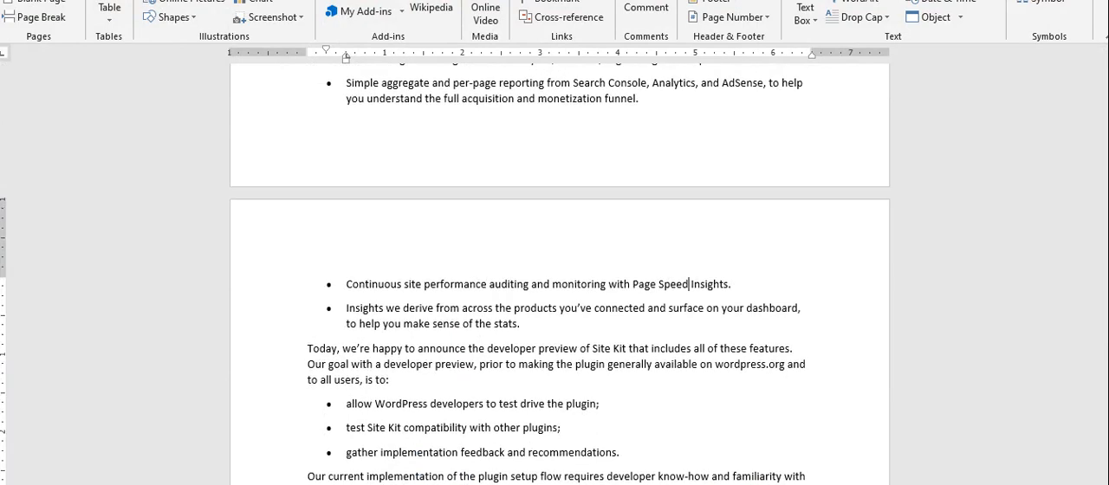
pyautogui.hotkey('alt', 'Tab')
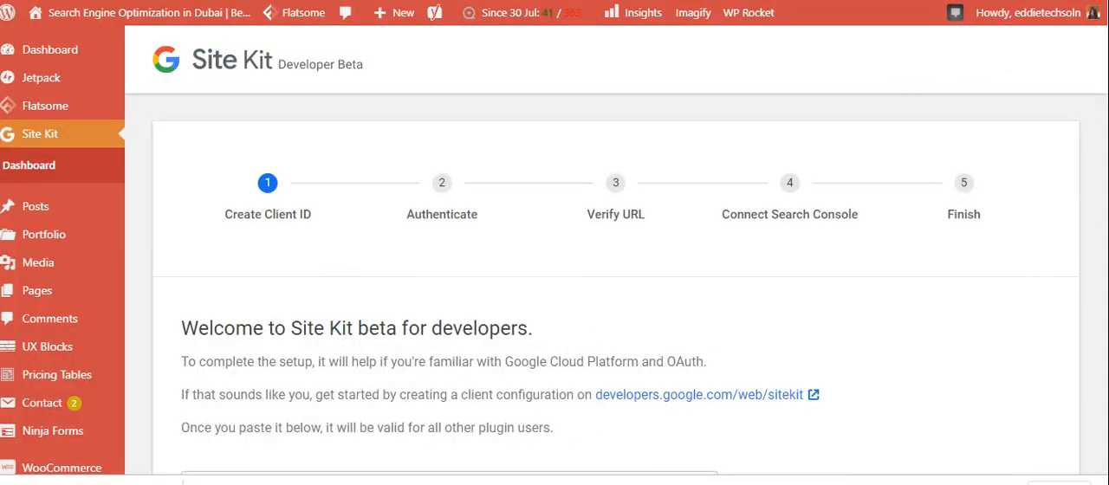
pyautogui.scroll(-2, 554, 260)
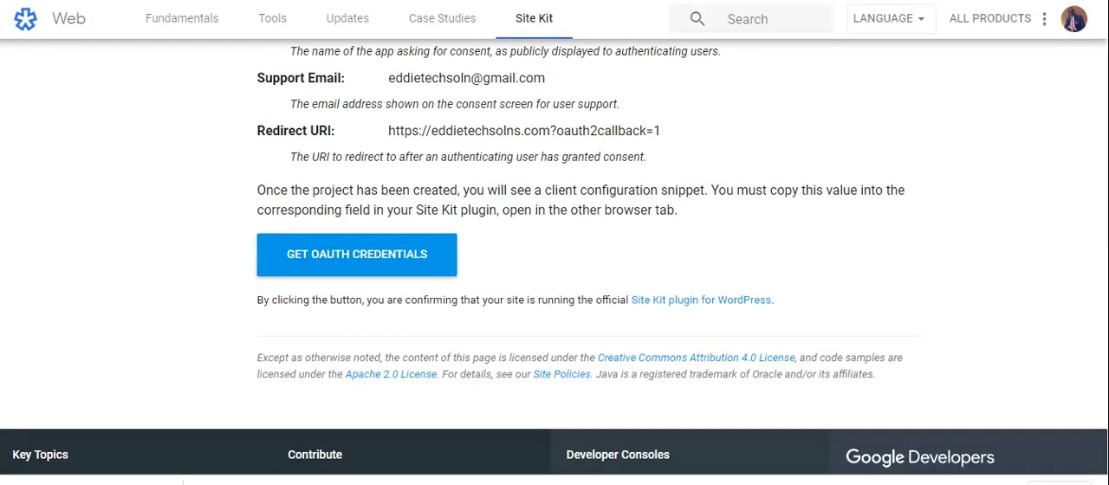
pyautogui.scroll(-3, 554, 260)
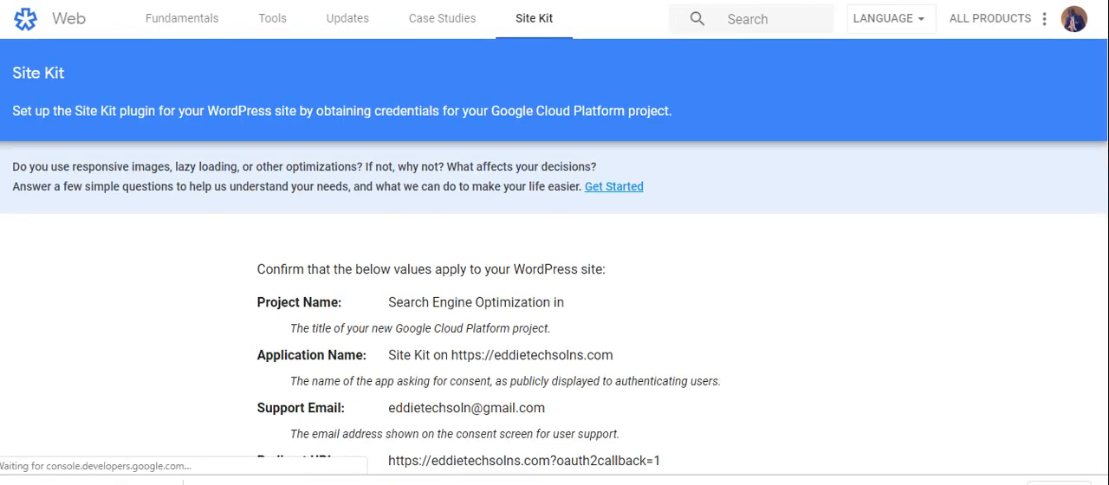
pyautogui.scroll(-2, 555, 260)
pyautogui.scroll(2, 555, 260)
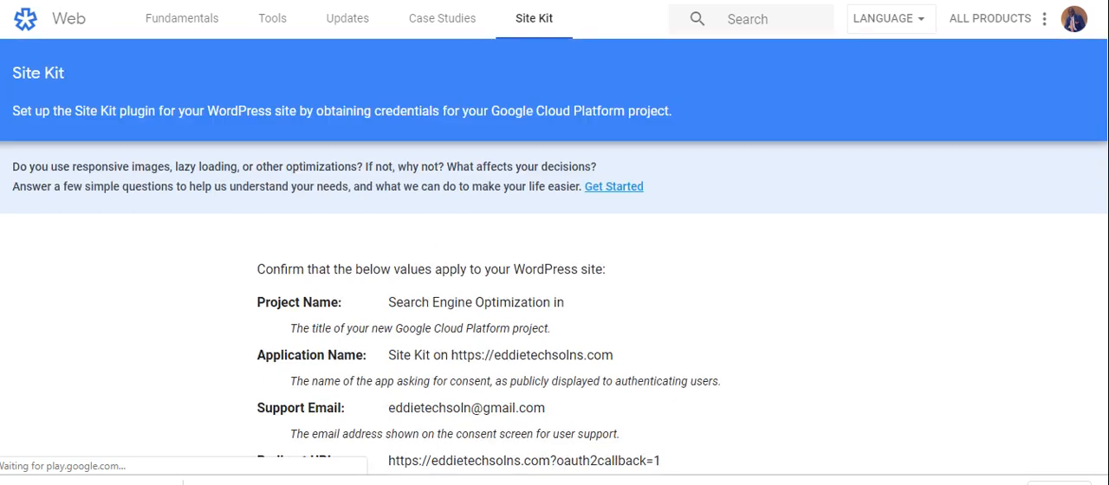
pyautogui.scroll(-2, 554, 260)
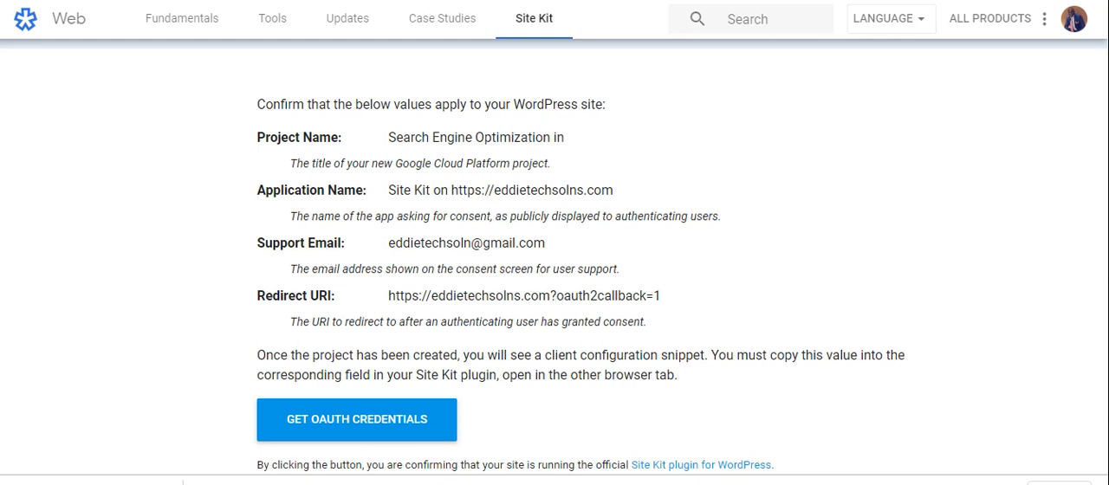
pyautogui.scroll(-2, 555, 260)
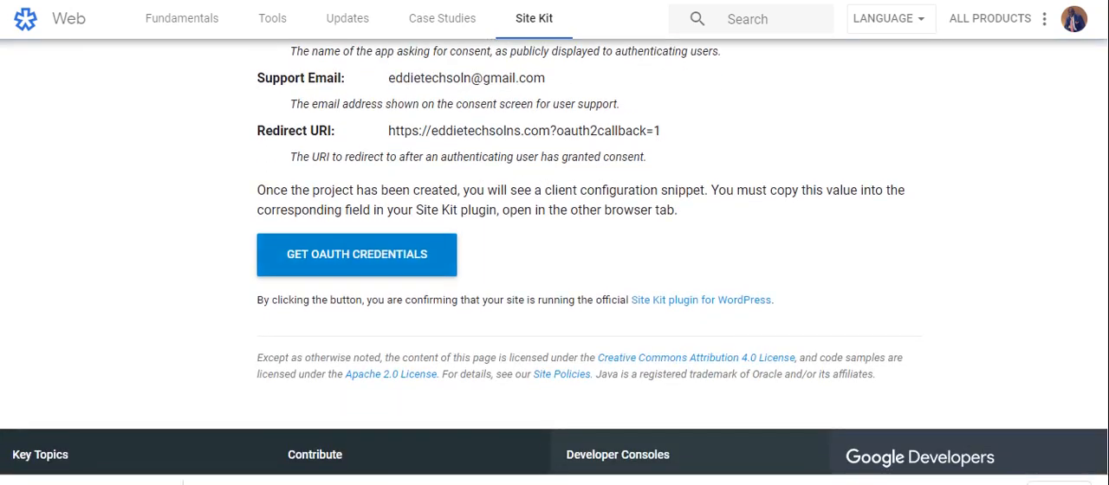
# Step: Generate the OAuth credentials so the client configuration JSON is displayed
pyautogui.click(357, 254)
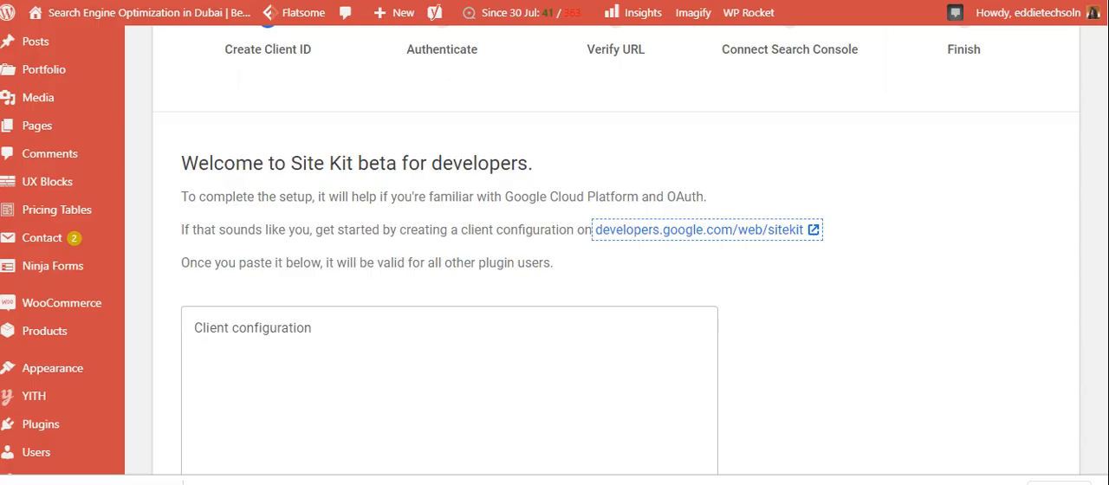
pyautogui.scroll(-2, 554, 260)
pyautogui.scroll(-1, 554, 260)
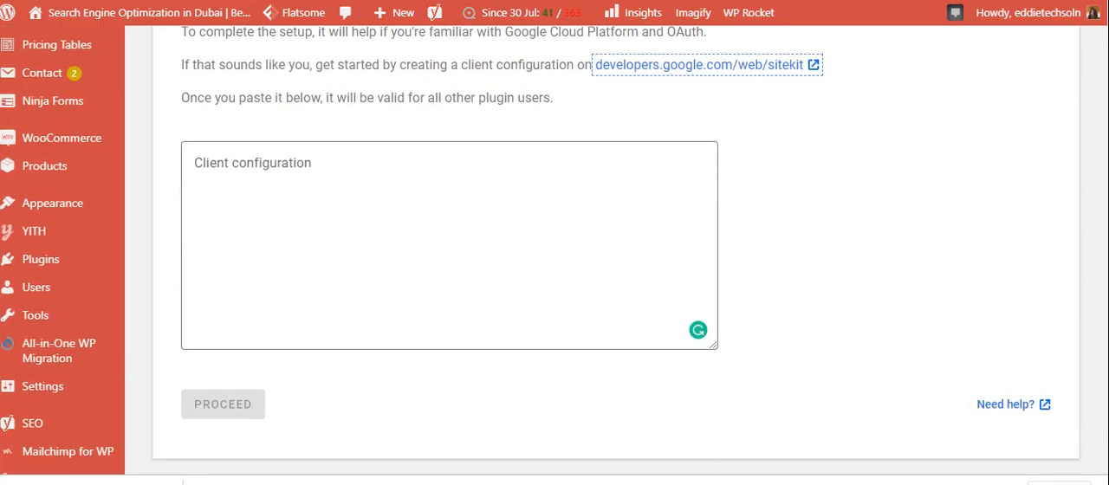
# Step: Paste the OAuth client configuration JSON into the Site Kit box and move on to Proceed
pyautogui.rightClick(295, 160)
pyautogui.click(347, 265)
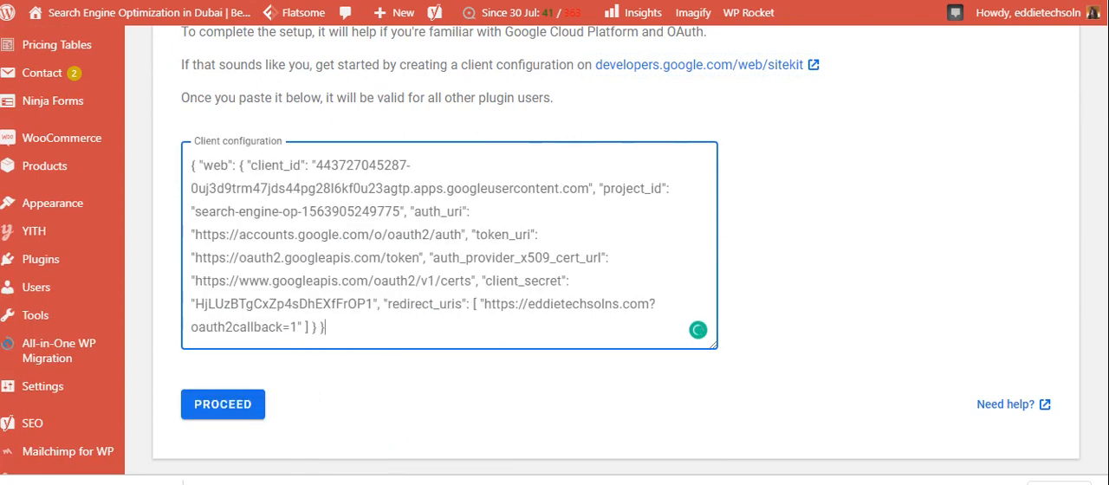
pyautogui.hotkey('ctrl', 'a')
pyautogui.hotkey('ctrl', 'c')
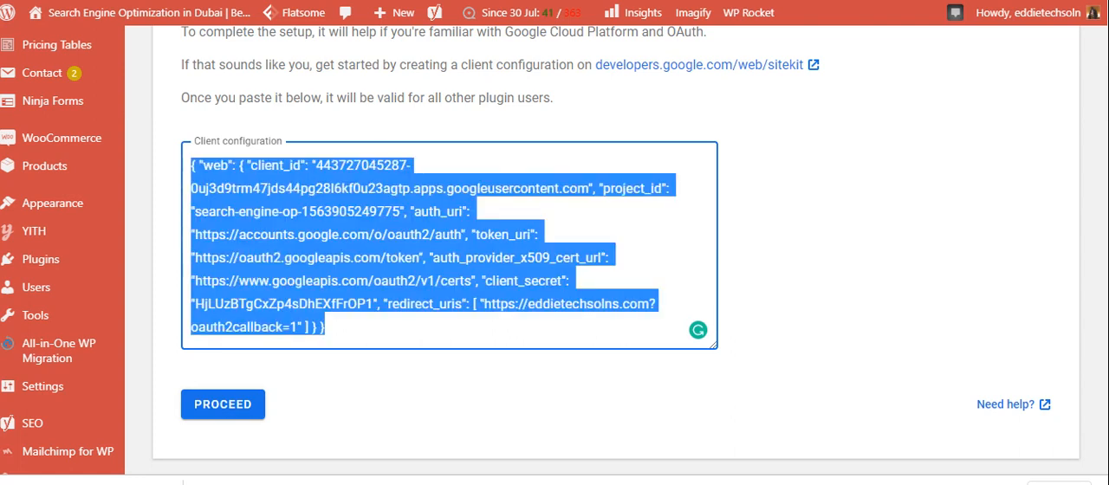
pyautogui.press('BackSpace')
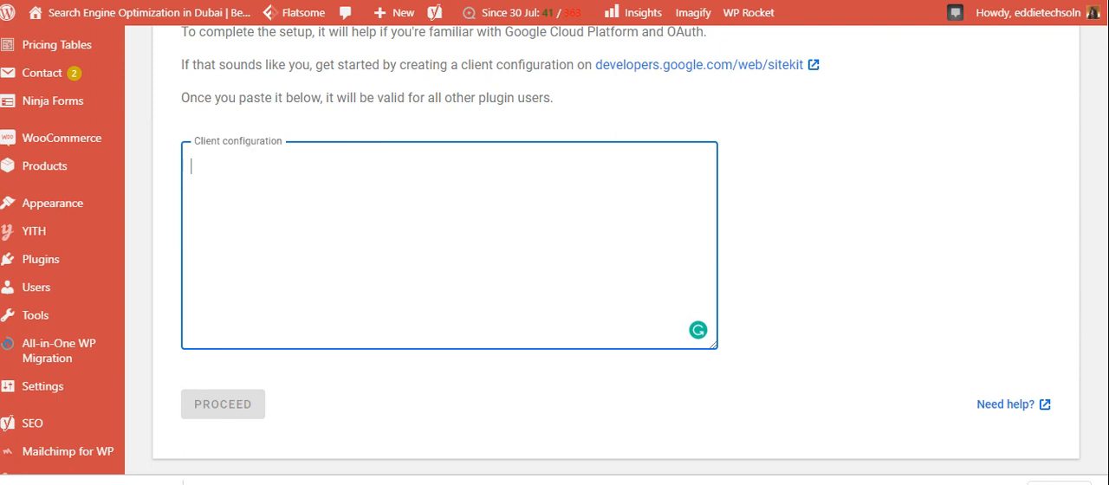
pyautogui.hotkey('ctrl', 'v')
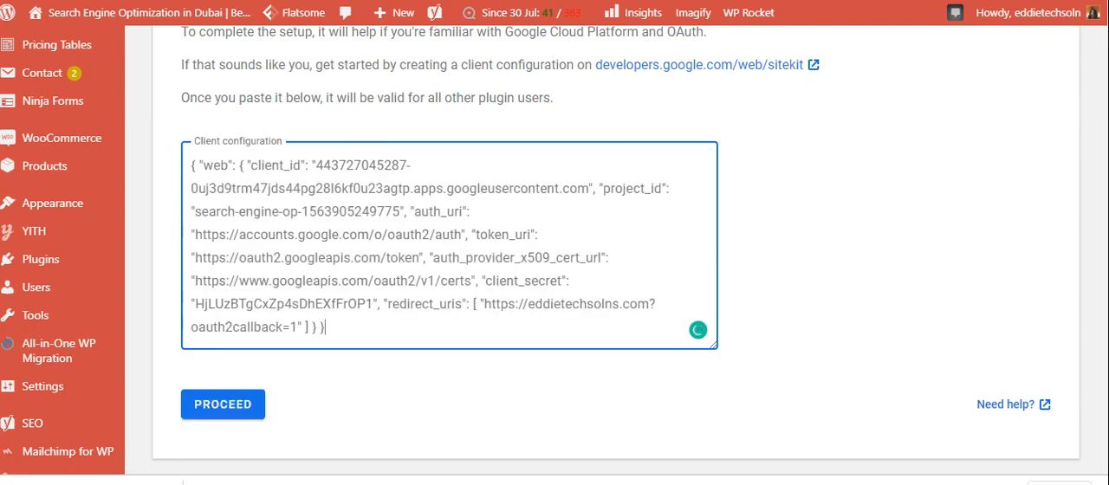
pyautogui.press('Tab')
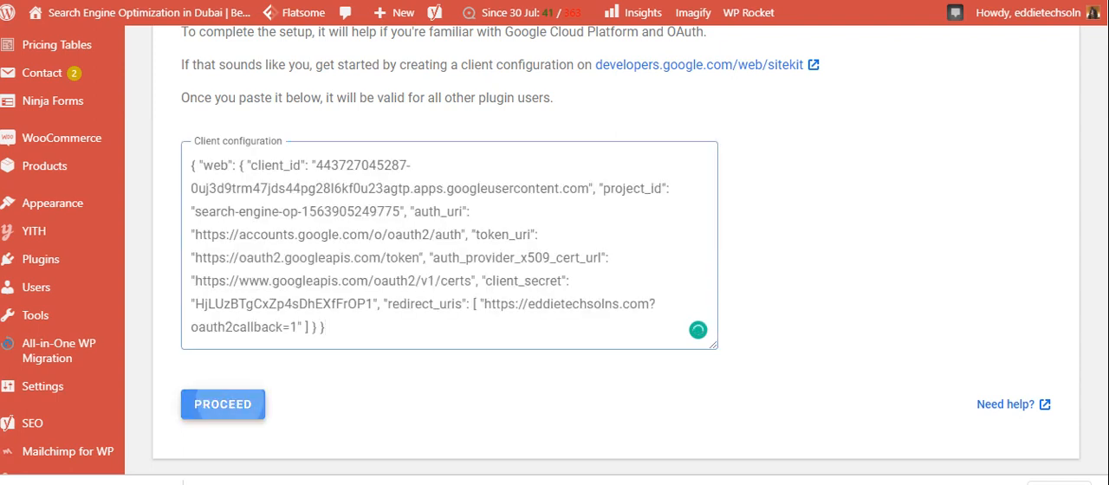